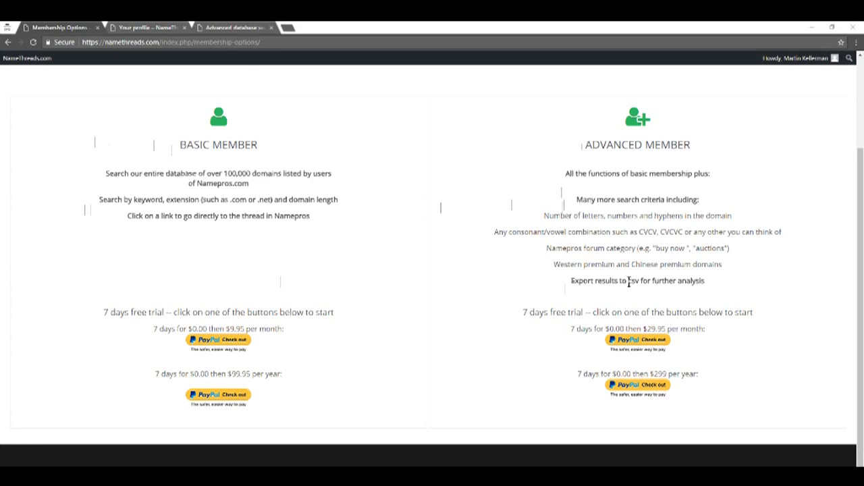
Step: On the advanced database search page, filter the domains by sld "[i" and tld "[com]"
left_click(151, 28)
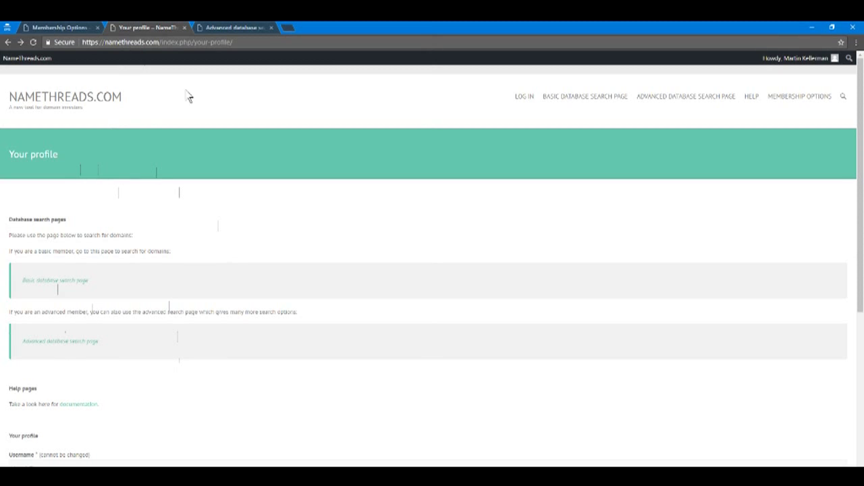
left_click(225, 27)
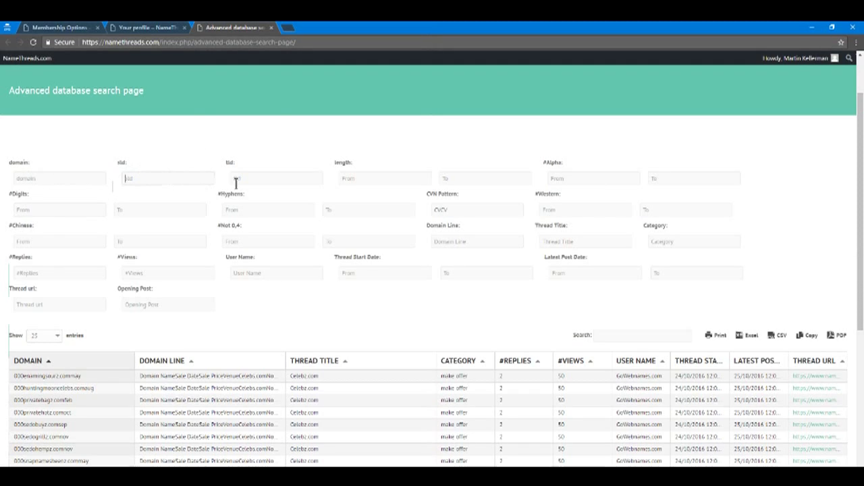
left_click(289, 179)
type("l")
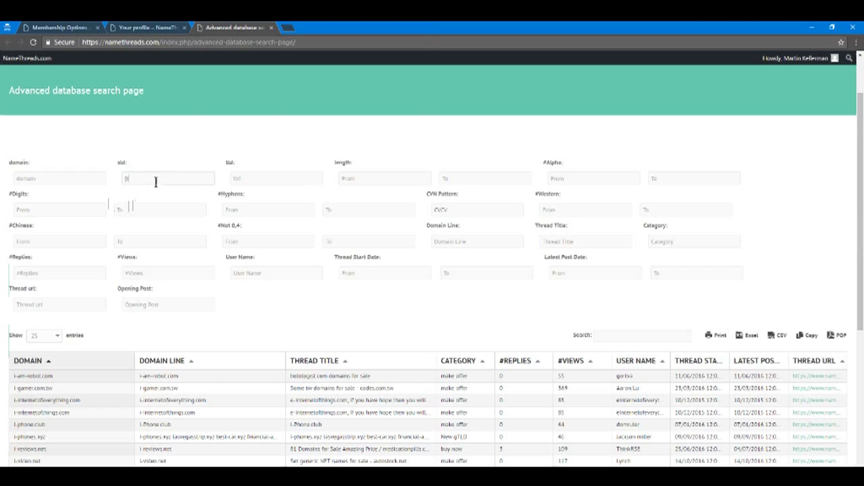
left_click(253, 178)
type("com")
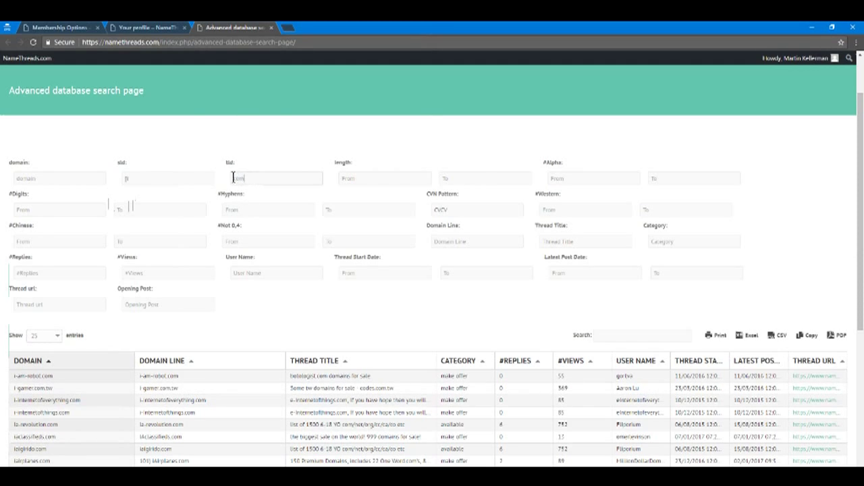
key("Return")
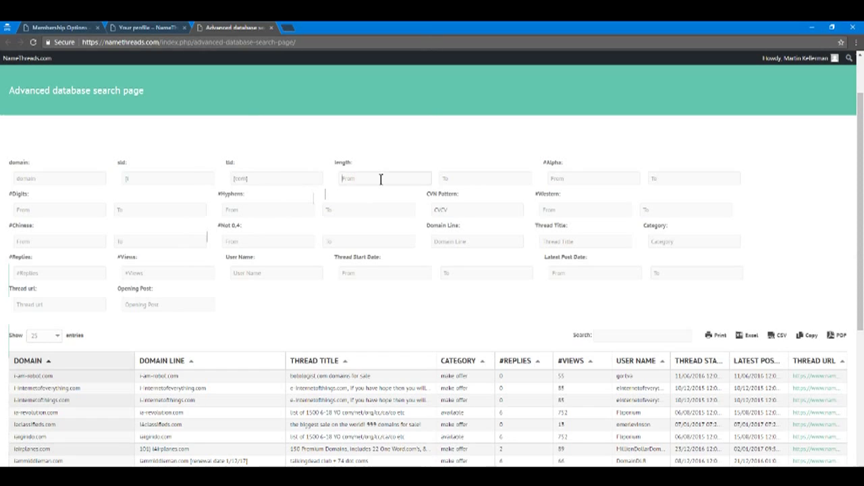
Step: Limit the domain length to between 4 and 8 characters
type("4")
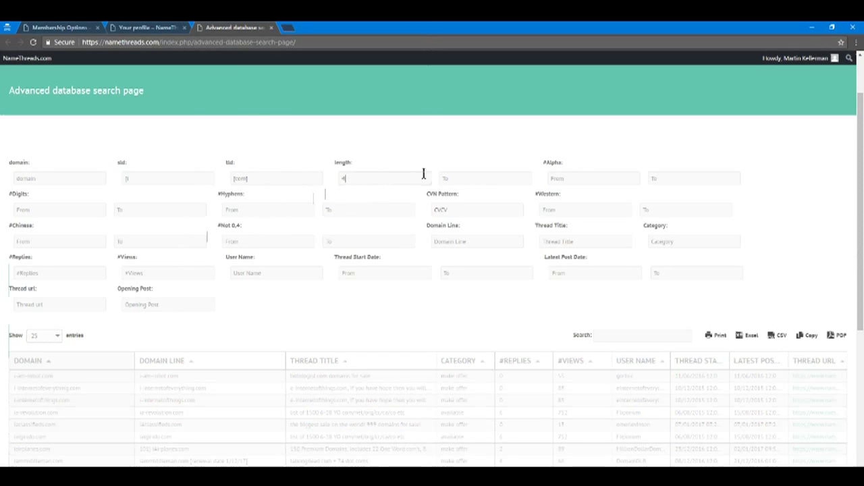
left_click(470, 178)
type("8")
Step: Exclude domains containing digits or hyphens by setting both the #Digits and #Hyphens ranges to 0 through 0
left_click(46, 210)
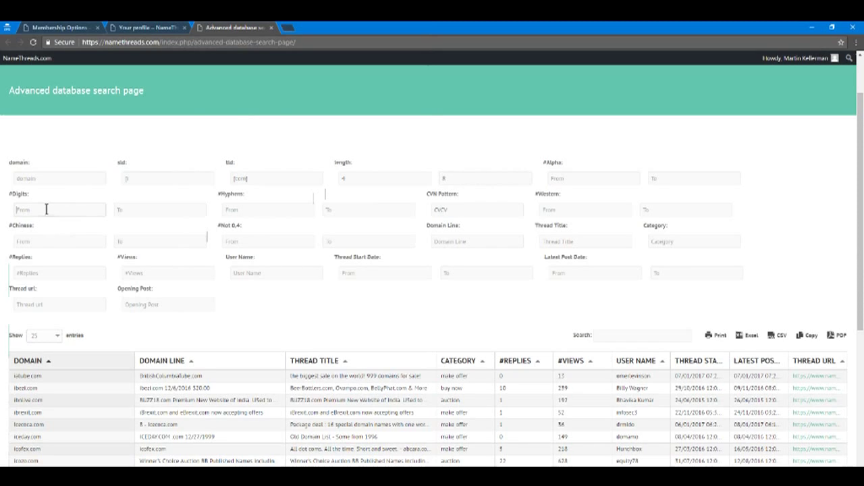
type("0")
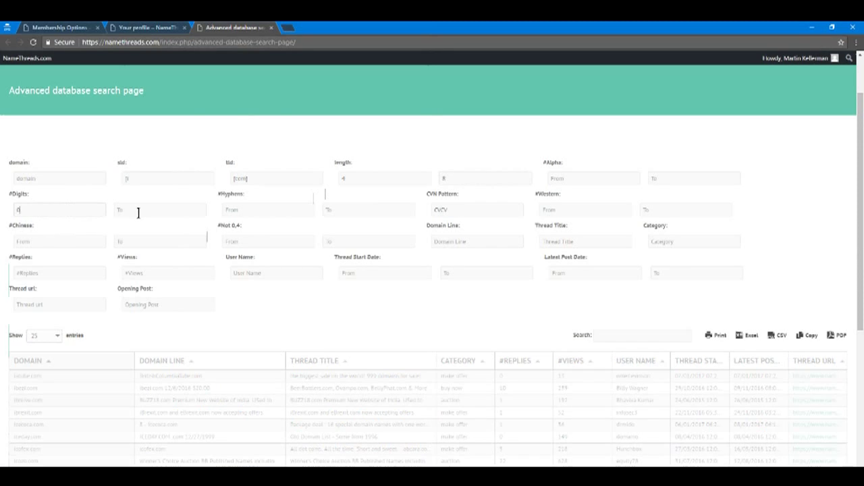
left_click(138, 212)
type("0")
left_click(272, 212)
type("0")
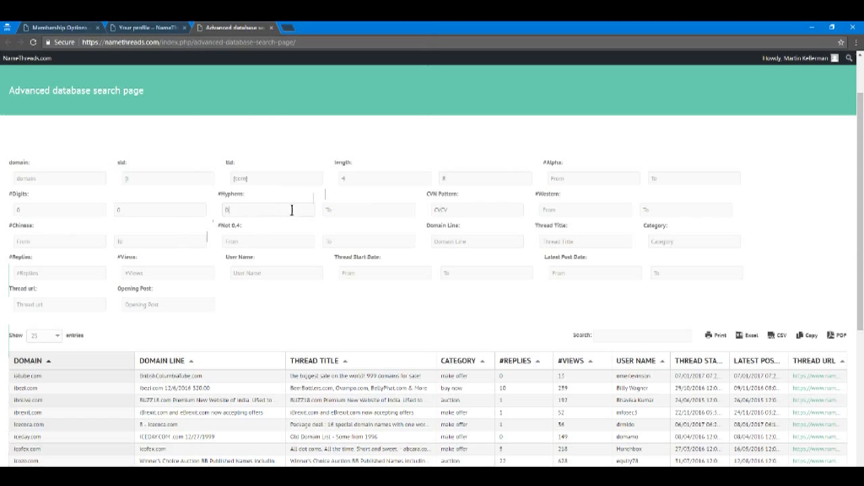
left_click(367, 209)
Step: Replace the CVN Pattern filter with "[VCVC]"
left_click_drag(455, 210, 433, 209)
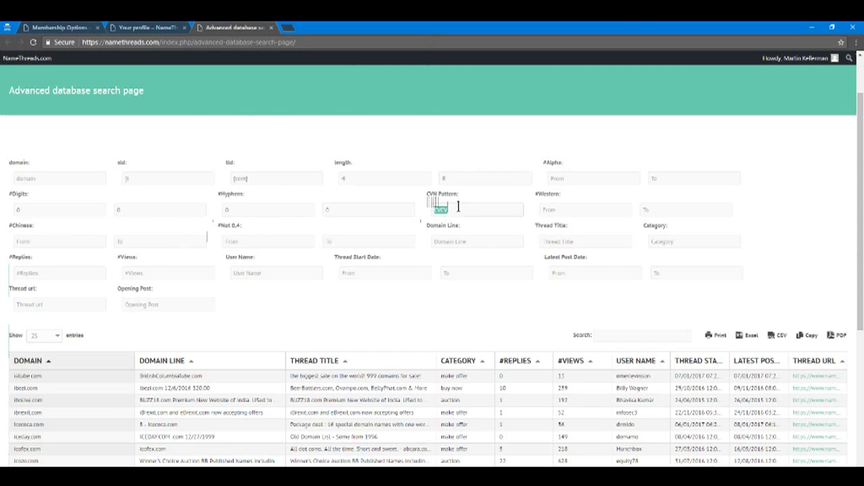
key("BackSpace")
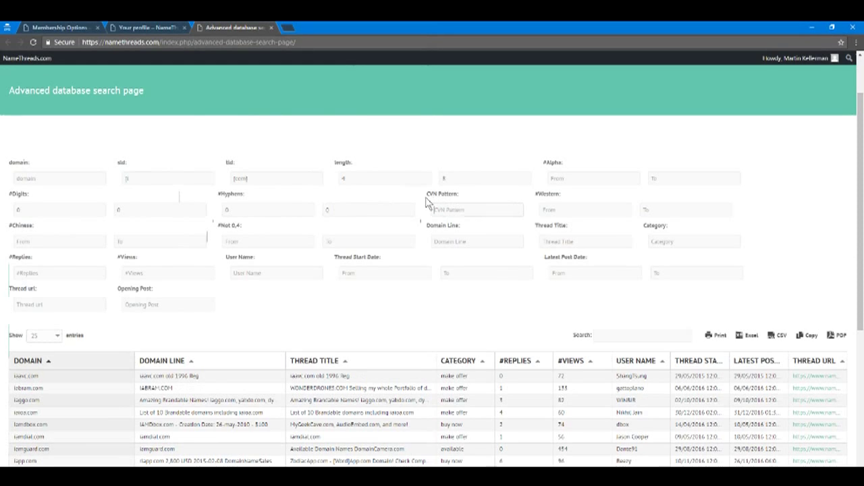
type("C")
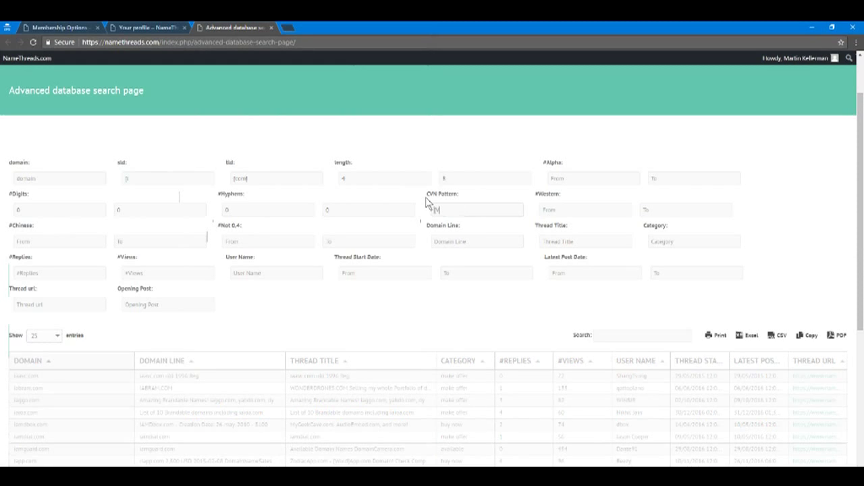
type("V")
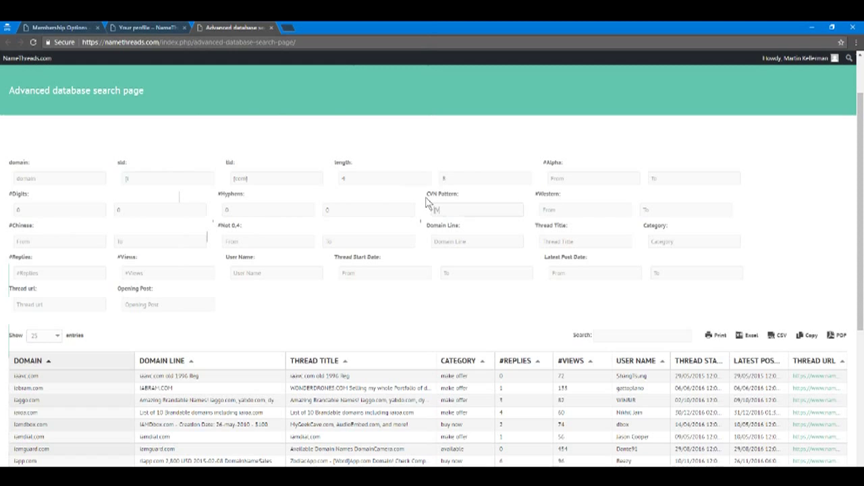
type("C")
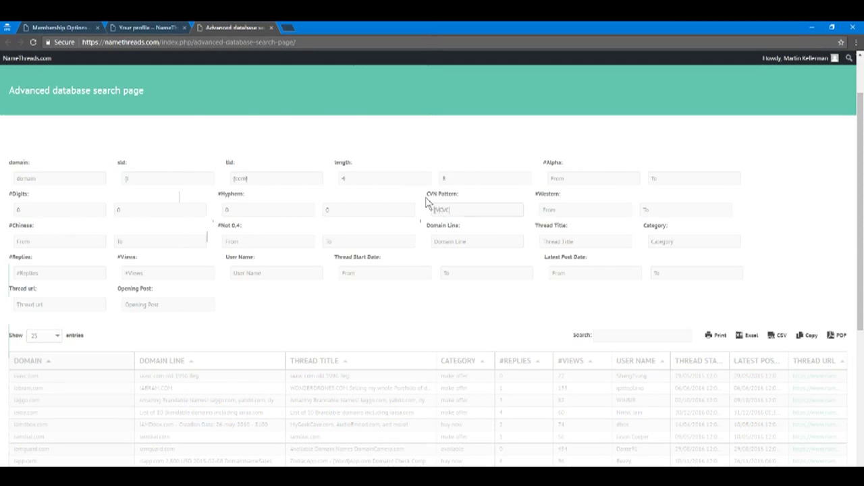
type("]")
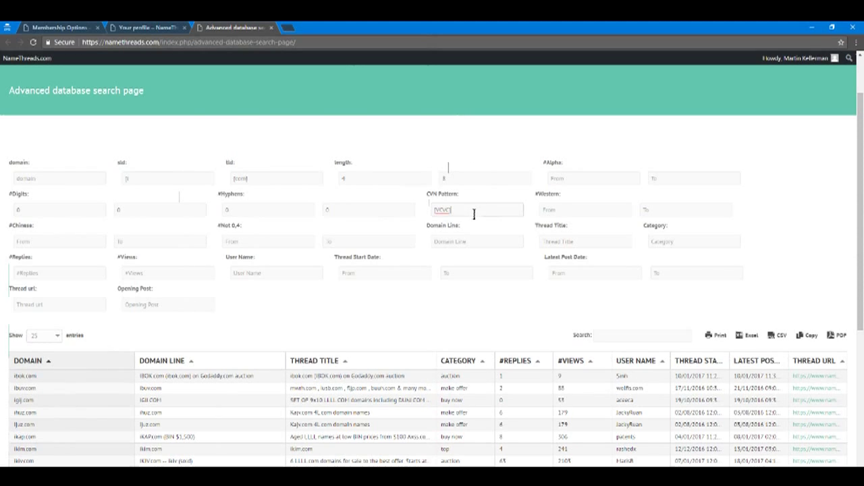
Step: Try the #Western filter with a range of 4 to 4, and clear both limits
left_click(572, 210)
type("44")
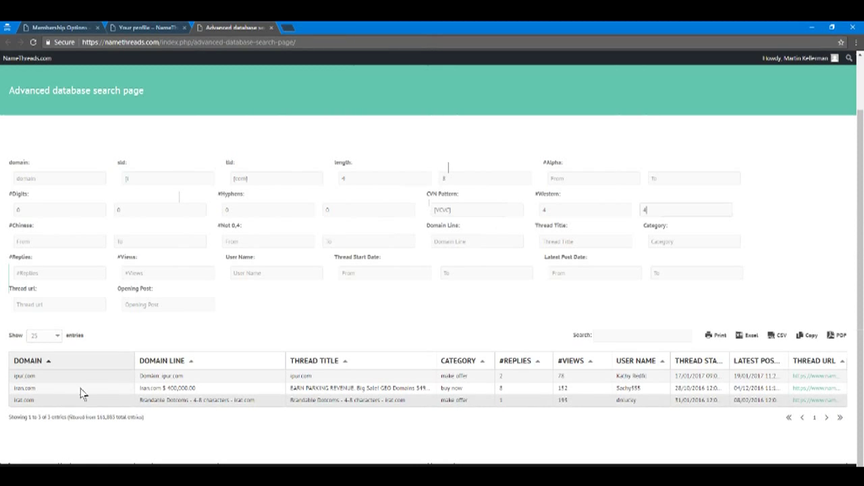
left_click_drag(552, 211, 525, 208)
key("BackSpace")
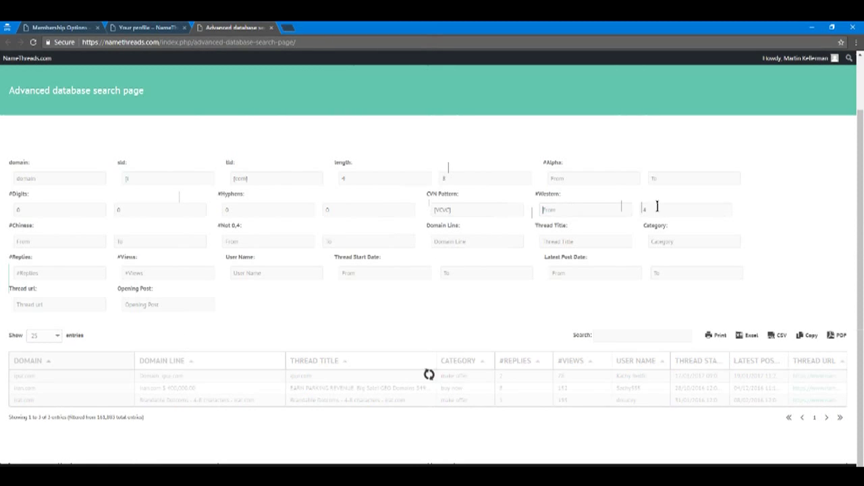
left_click_drag(656, 206, 588, 206)
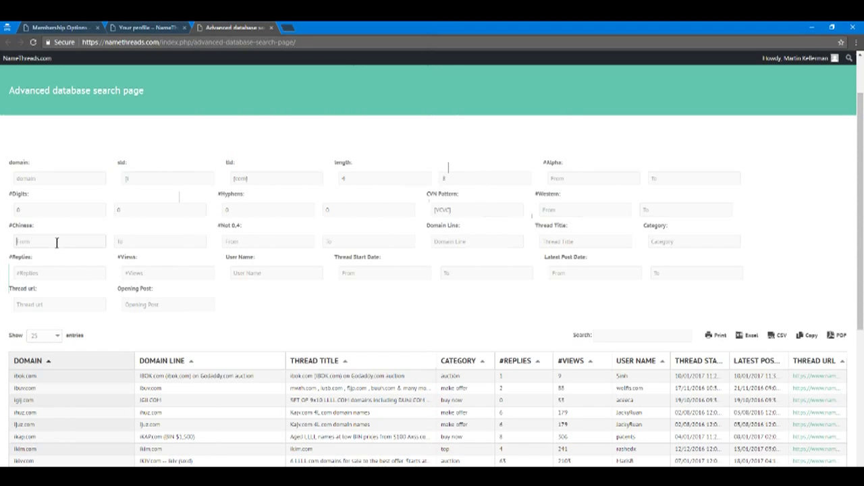
Step: Try different minimum values in the #Chinese filter, including 2, and clear the limit
type("1")
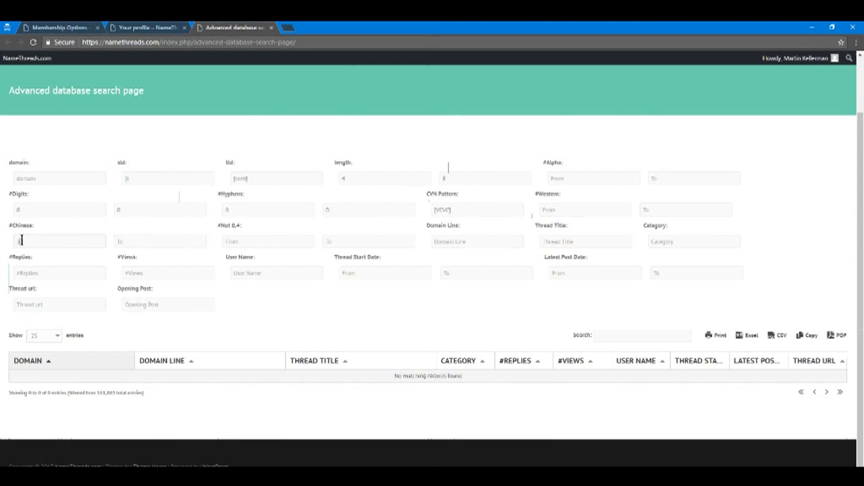
left_click_drag(23, 241, 9, 243)
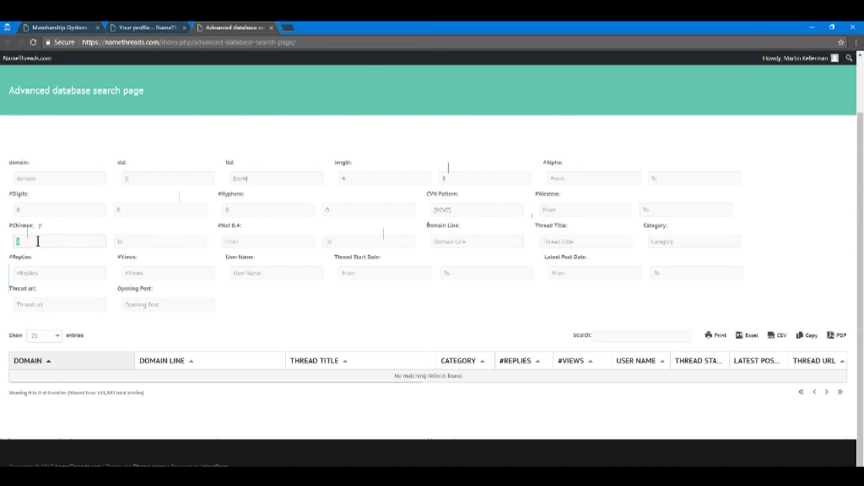
type("2")
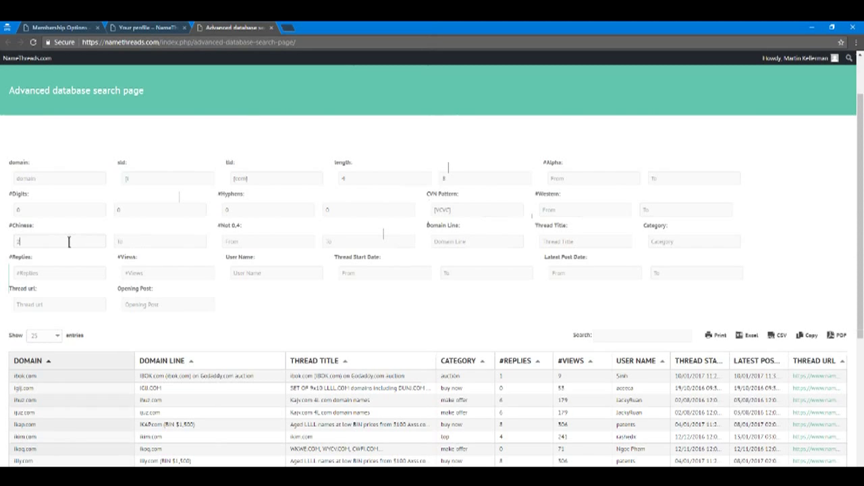
left_click_drag(69, 241, 5, 247)
key("BackSpace")
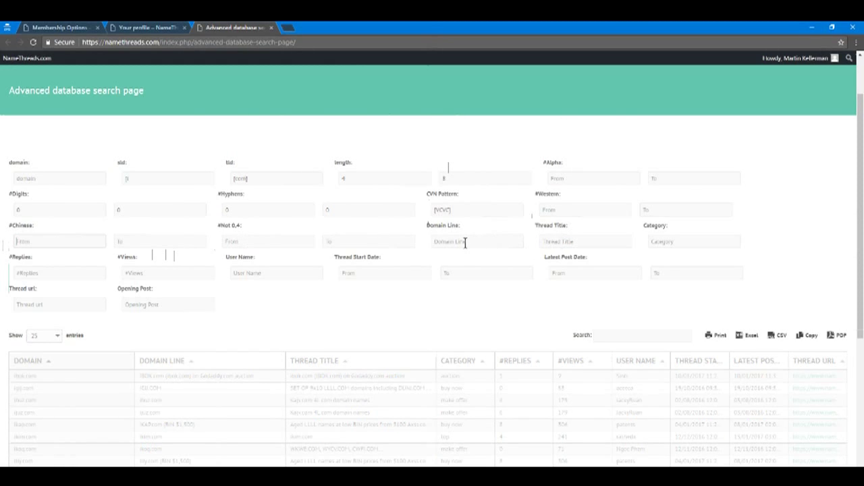